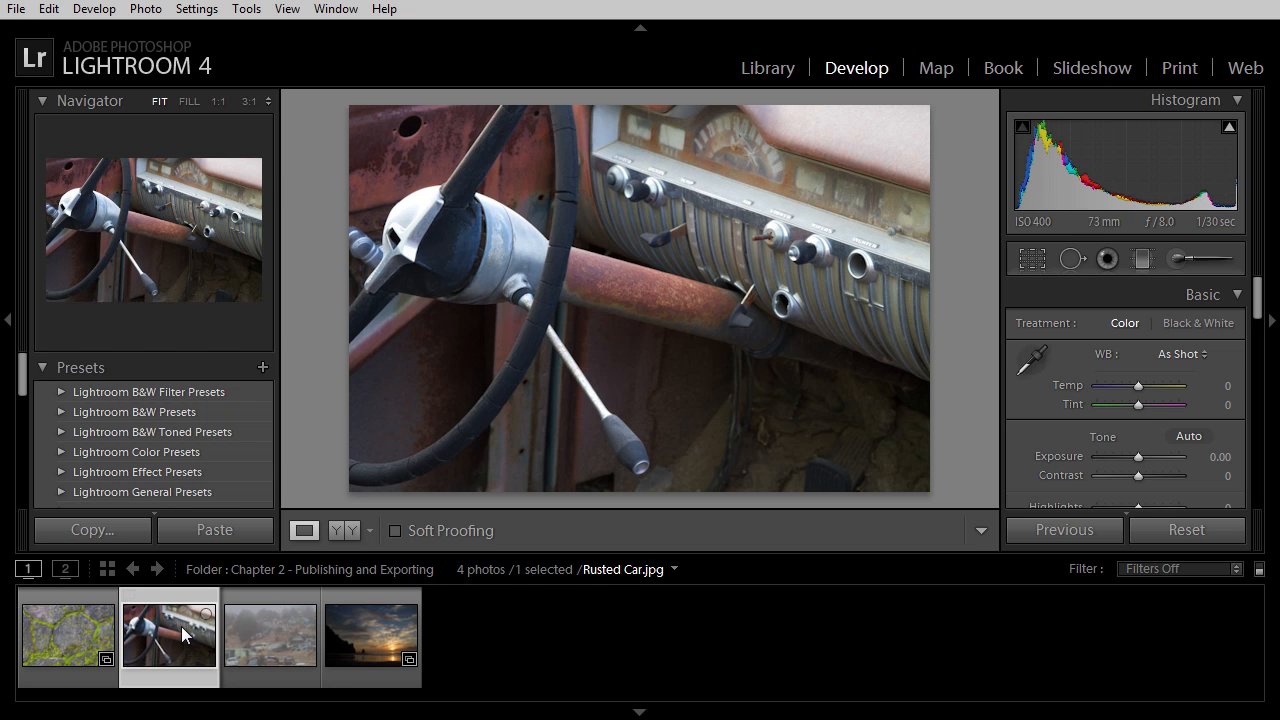
# Start an email of the Rusted Car photo and choose Gmail as the new account's provider
pyautogui.click(17, 10)
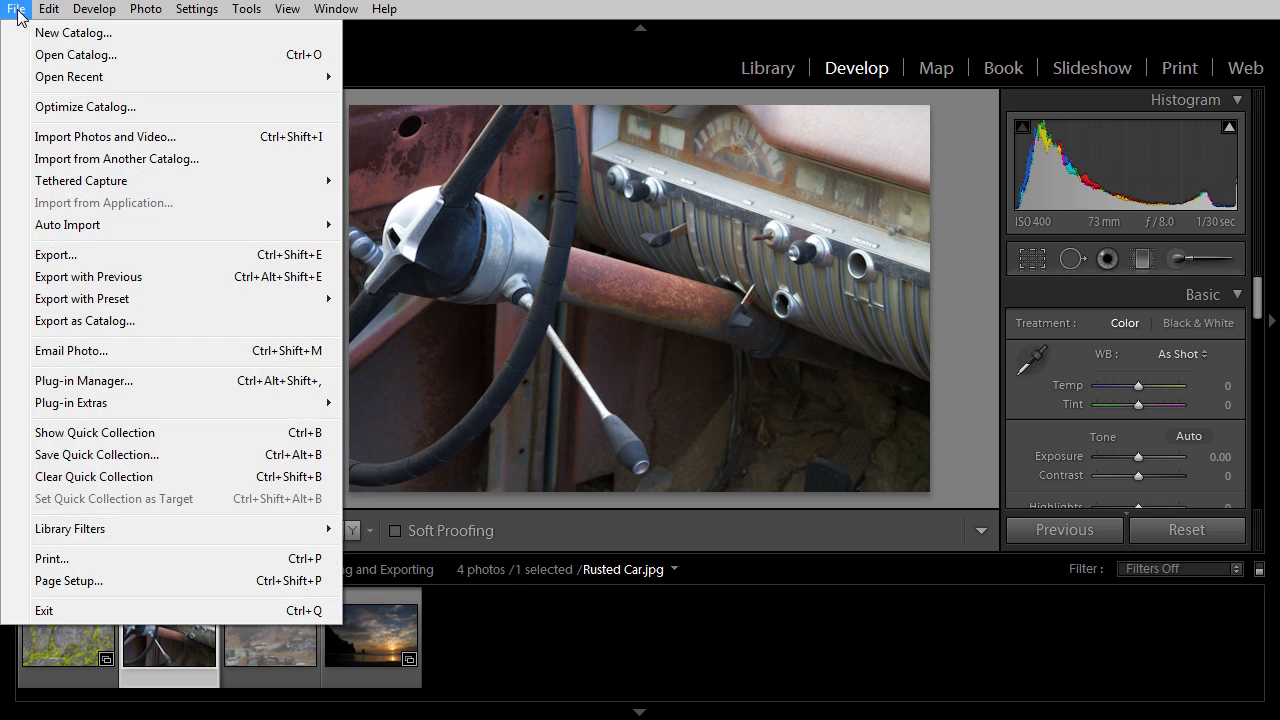
pyautogui.click(164, 350)
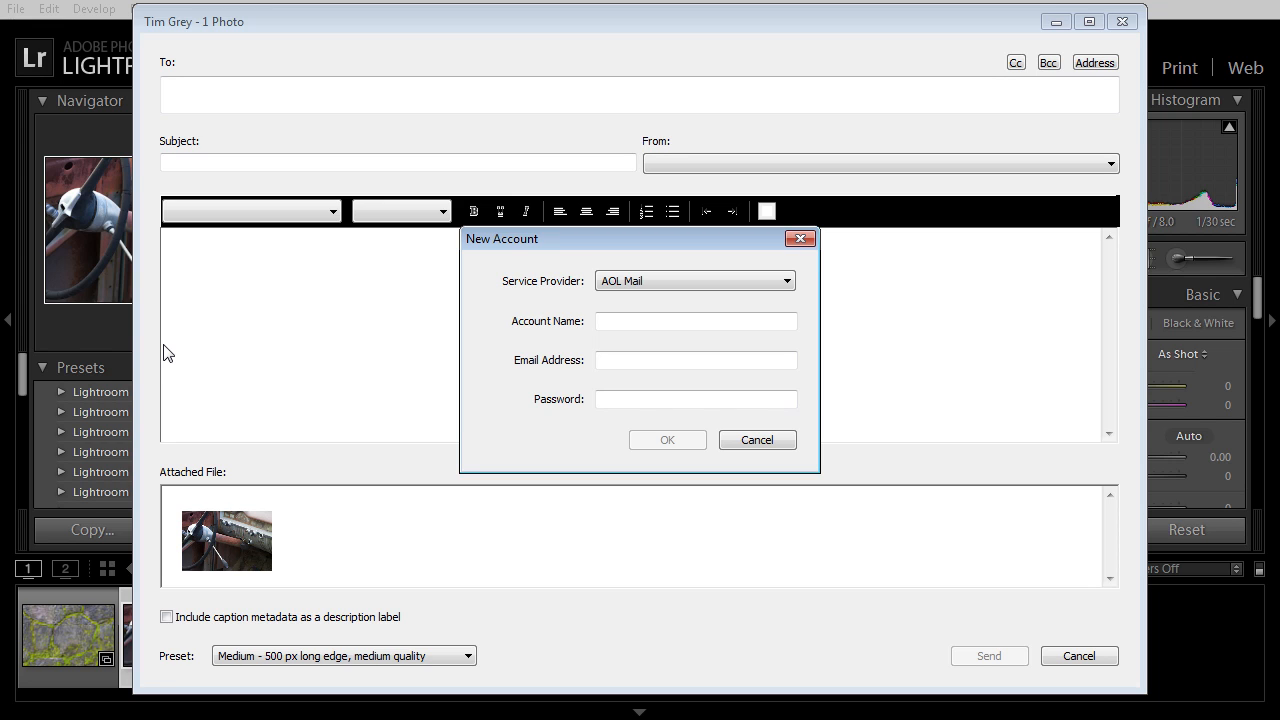
pyautogui.click(686, 281)
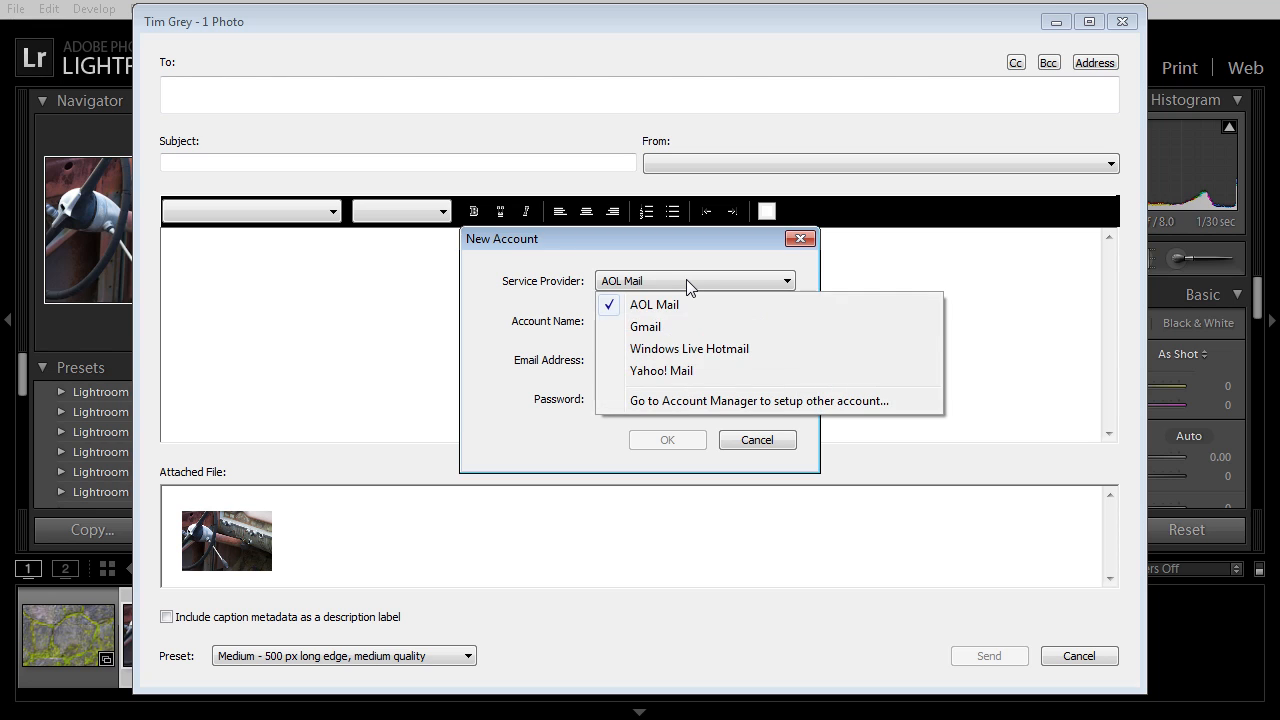
pyautogui.click(676, 325)
# Enter the account name, Gmail address and password, and confirm the new account
pyautogui.click(674, 327)
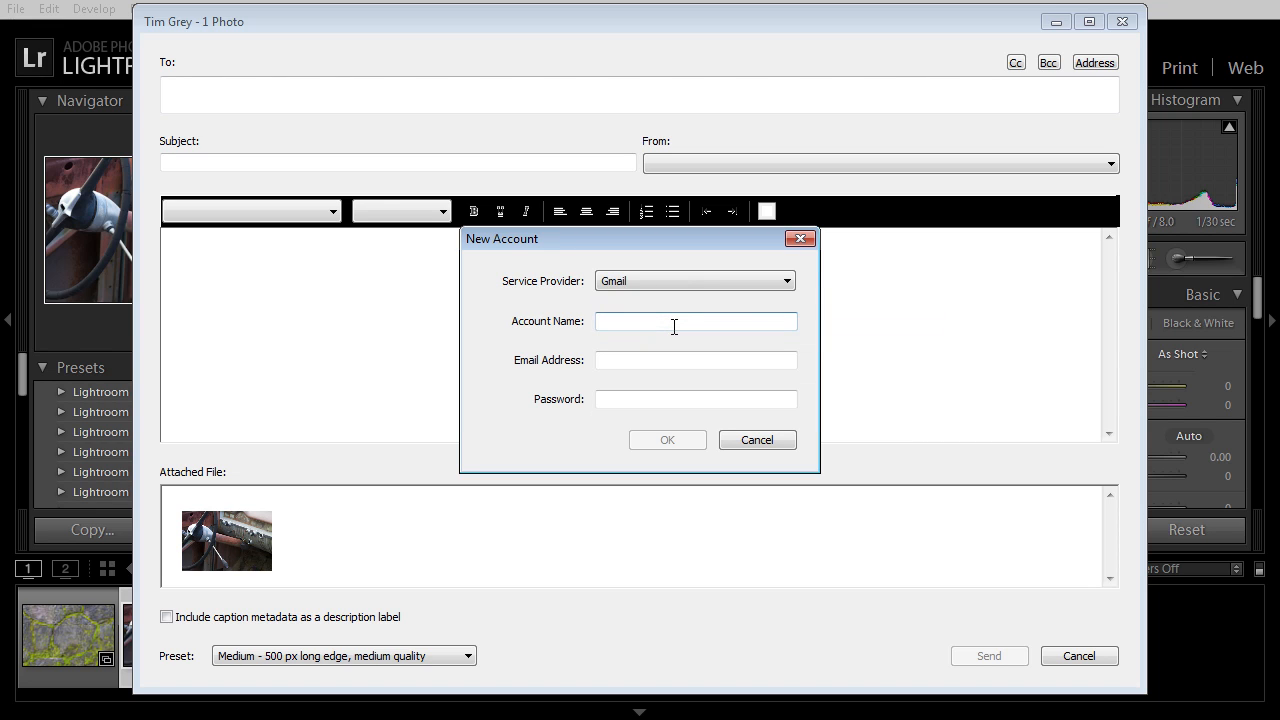
pyautogui.click(624, 362)
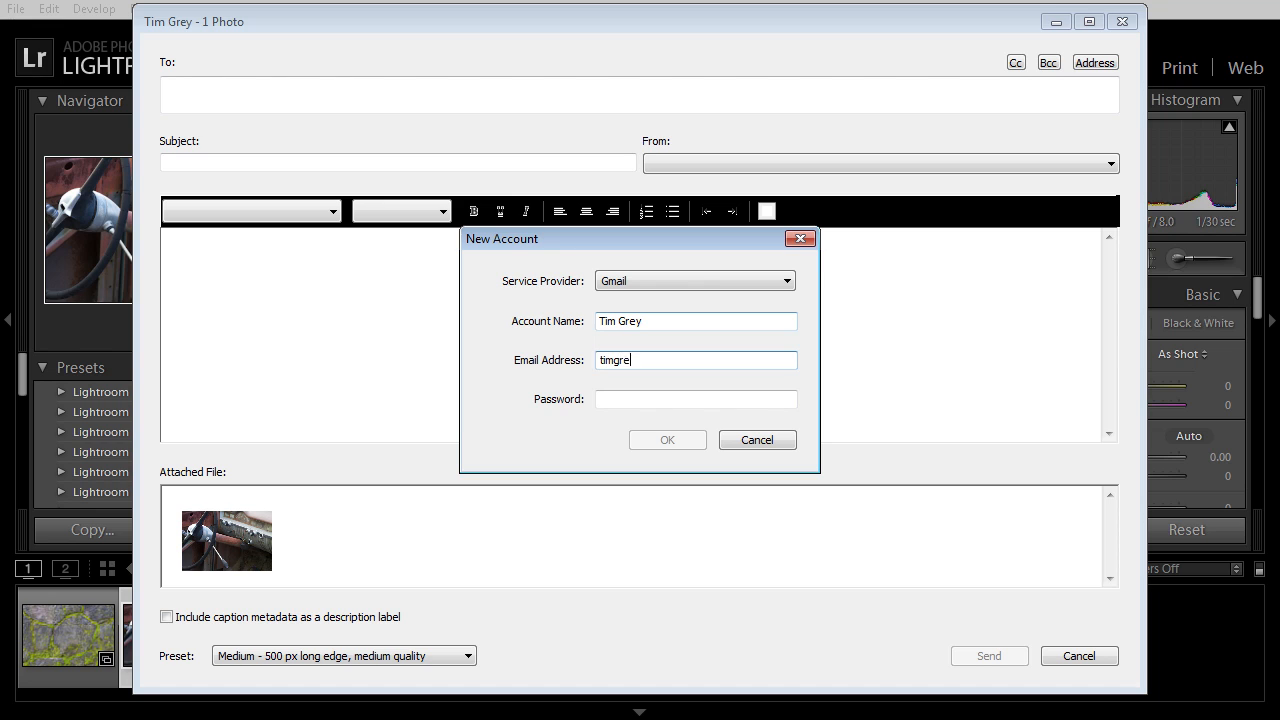
pyautogui.press('Tab')
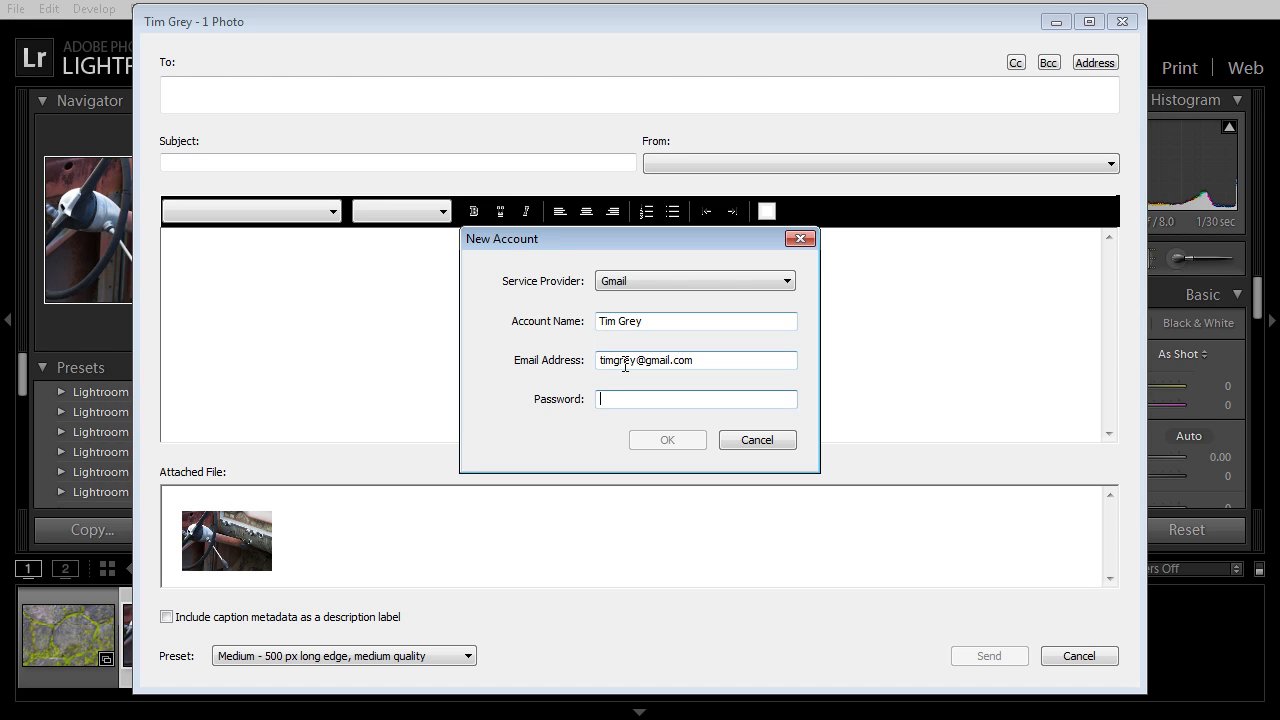
pyautogui.write('********')
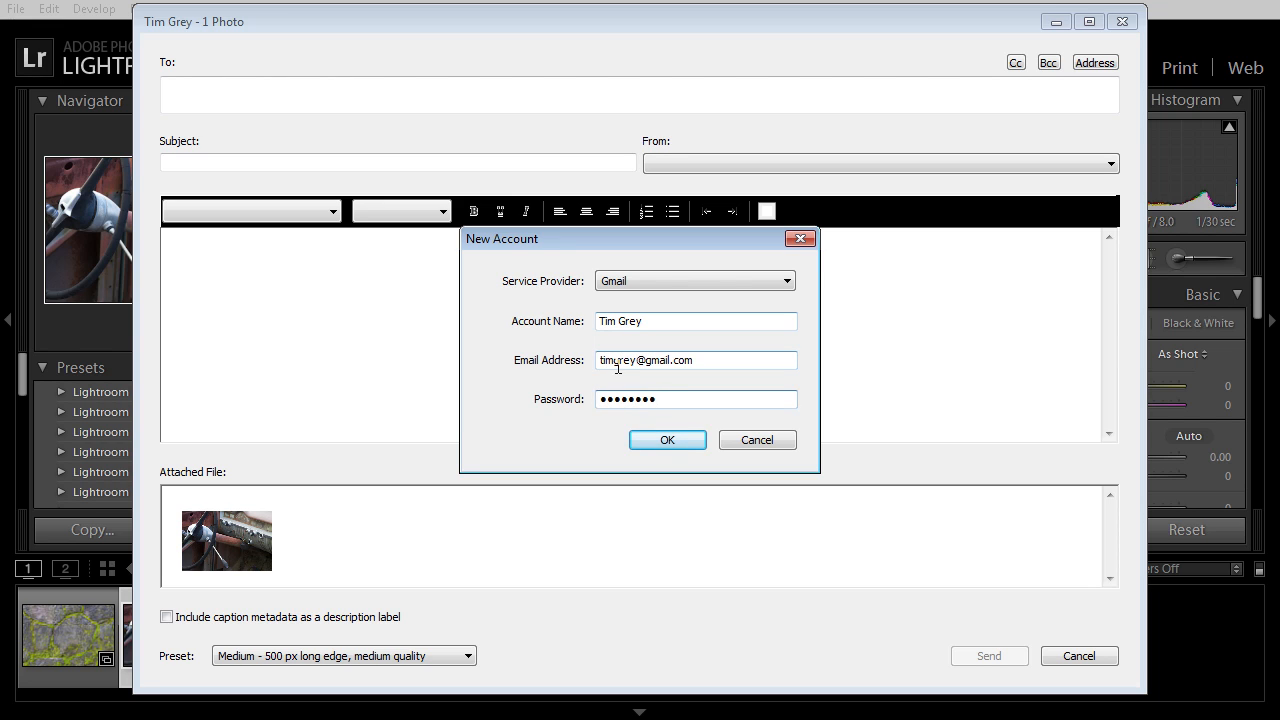
pyautogui.click(668, 437)
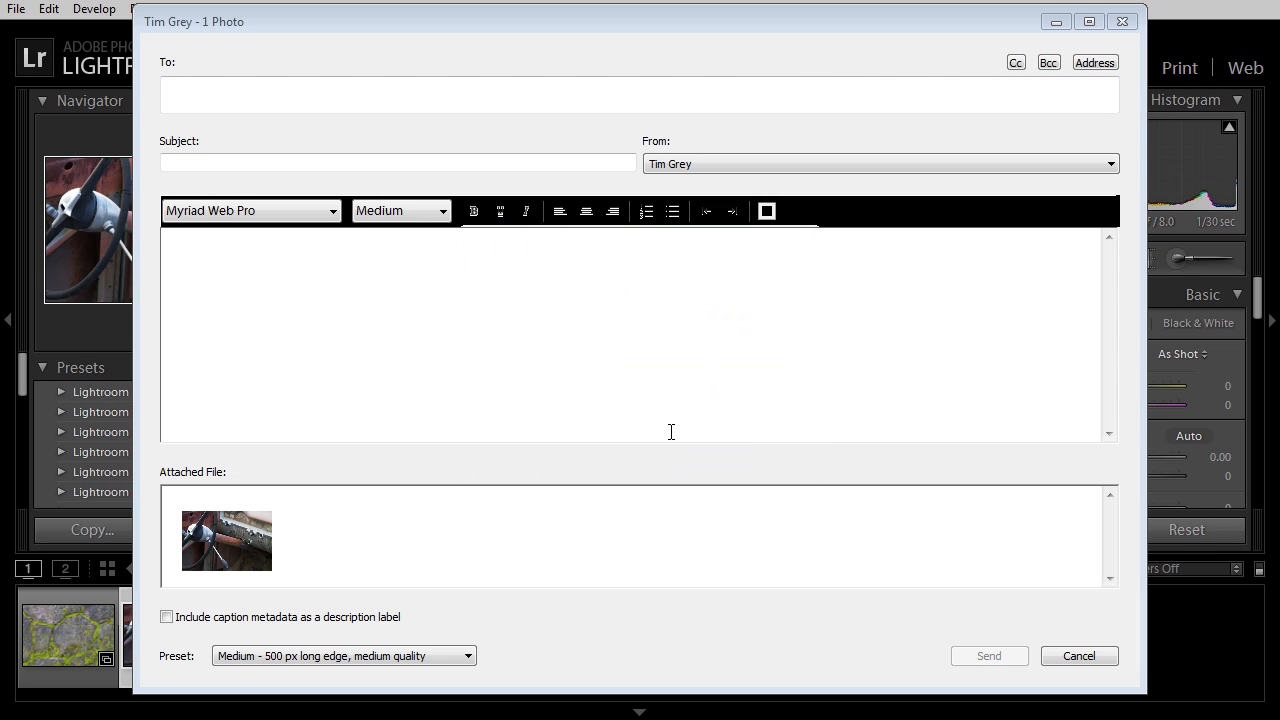
# Validate the Gmail sending account in the Email Account Manager and return to the draft
pyautogui.click(802, 167)
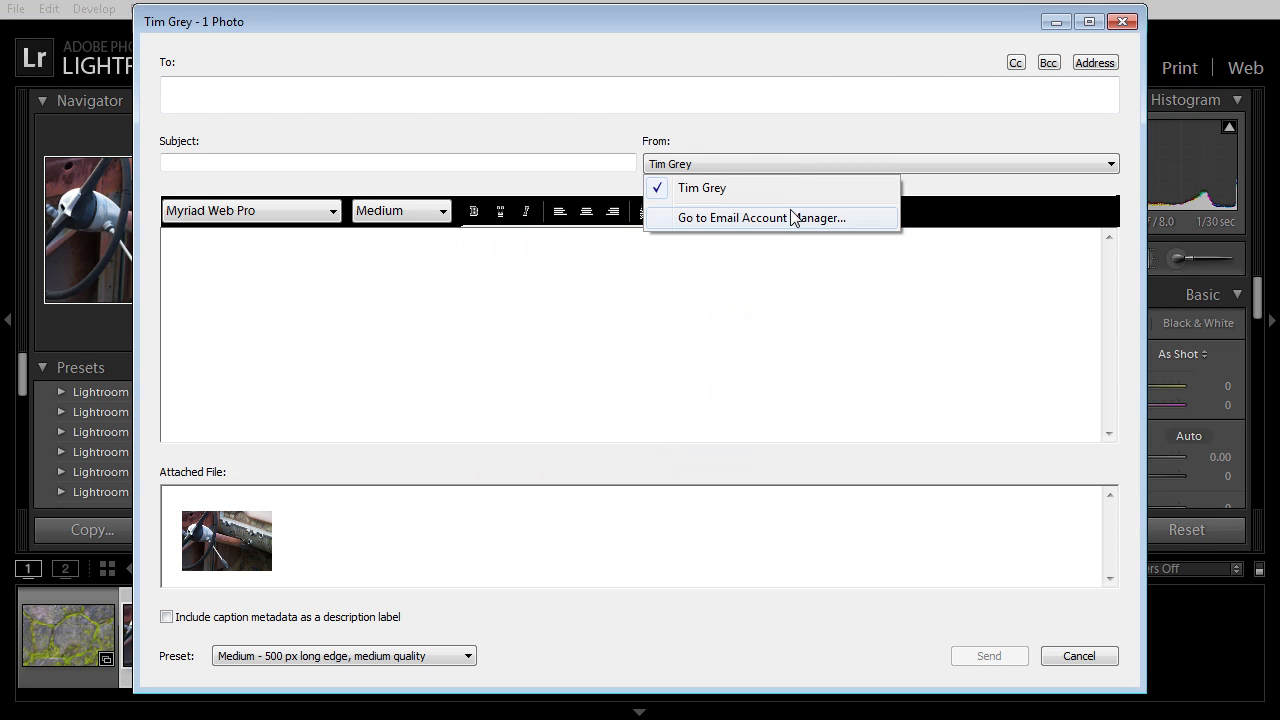
pyautogui.click(793, 218)
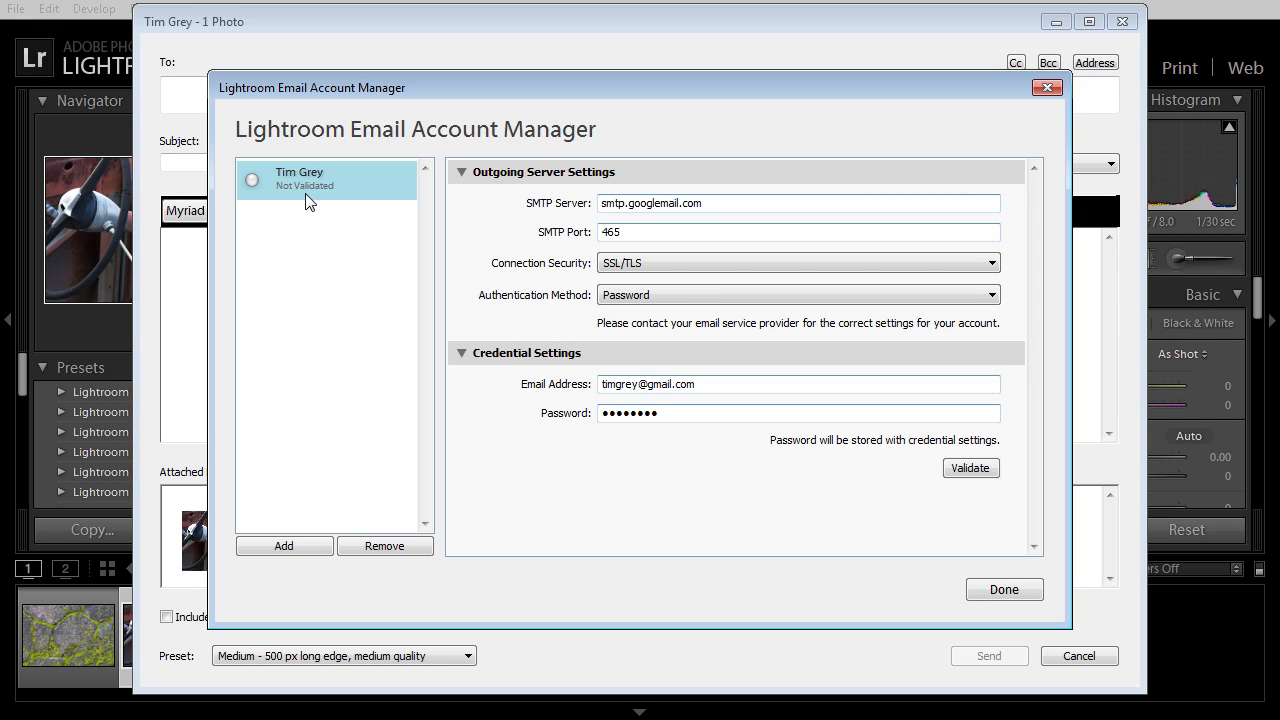
pyautogui.click(970, 468)
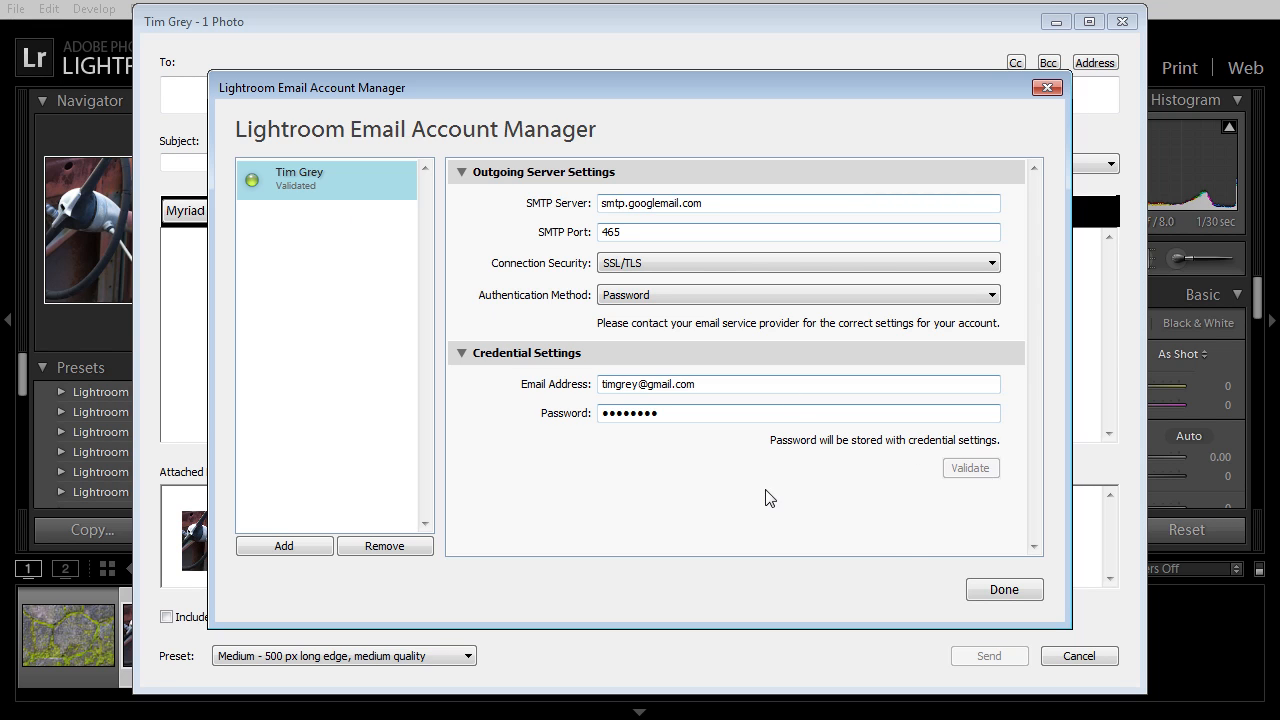
pyautogui.click(980, 590)
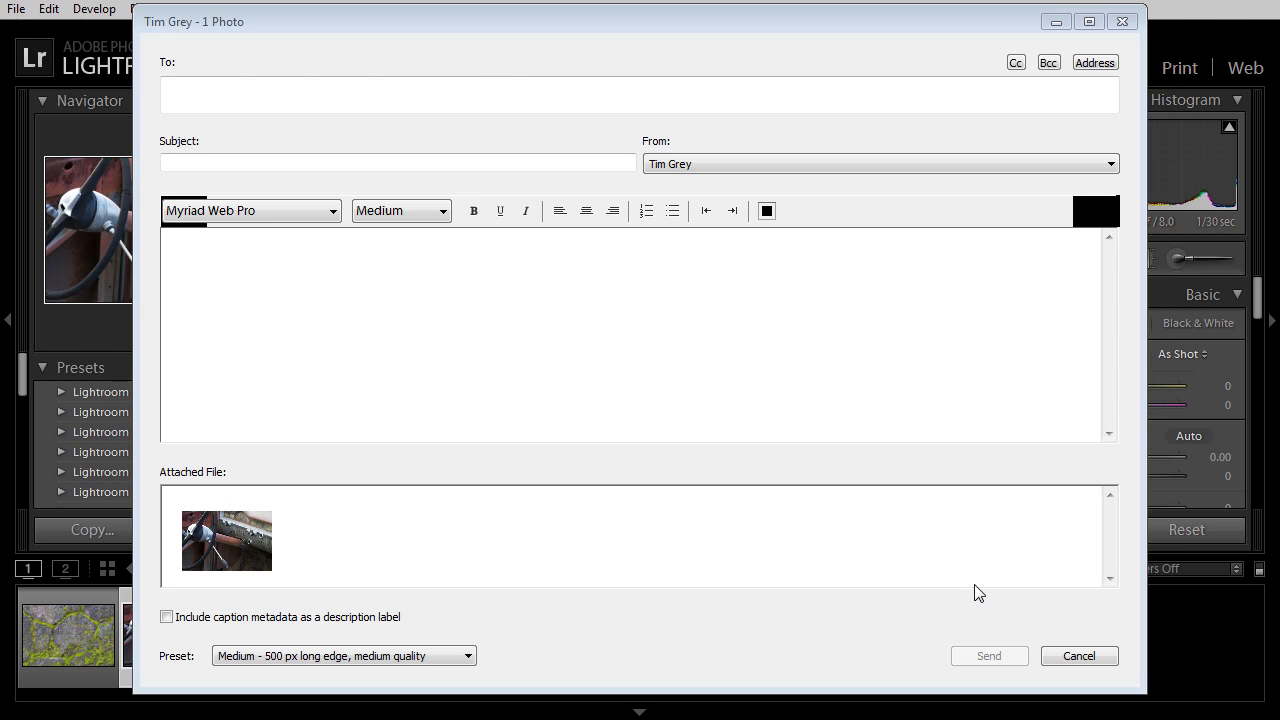
# Address the email to the account's own Gmail address with the subject 'Rusty Car'
pyautogui.click(384, 91)
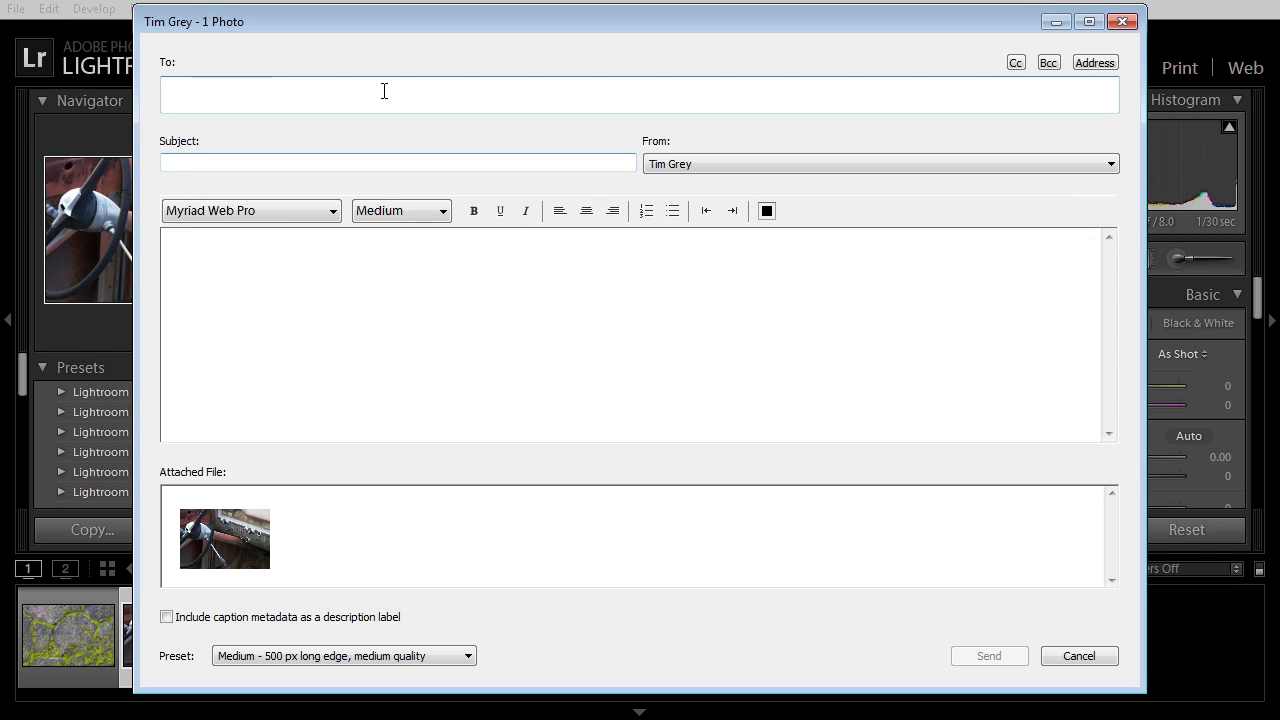
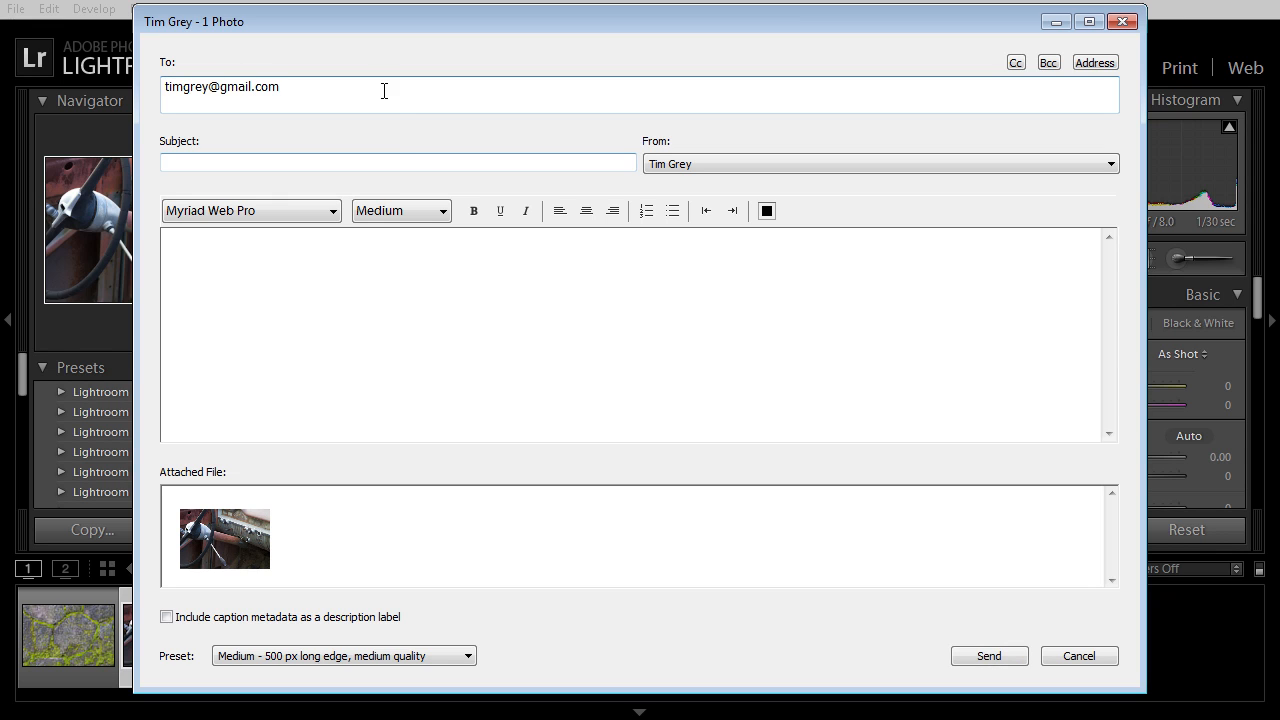
pyautogui.click(390, 160)
pyautogui.write('Rusty Car')
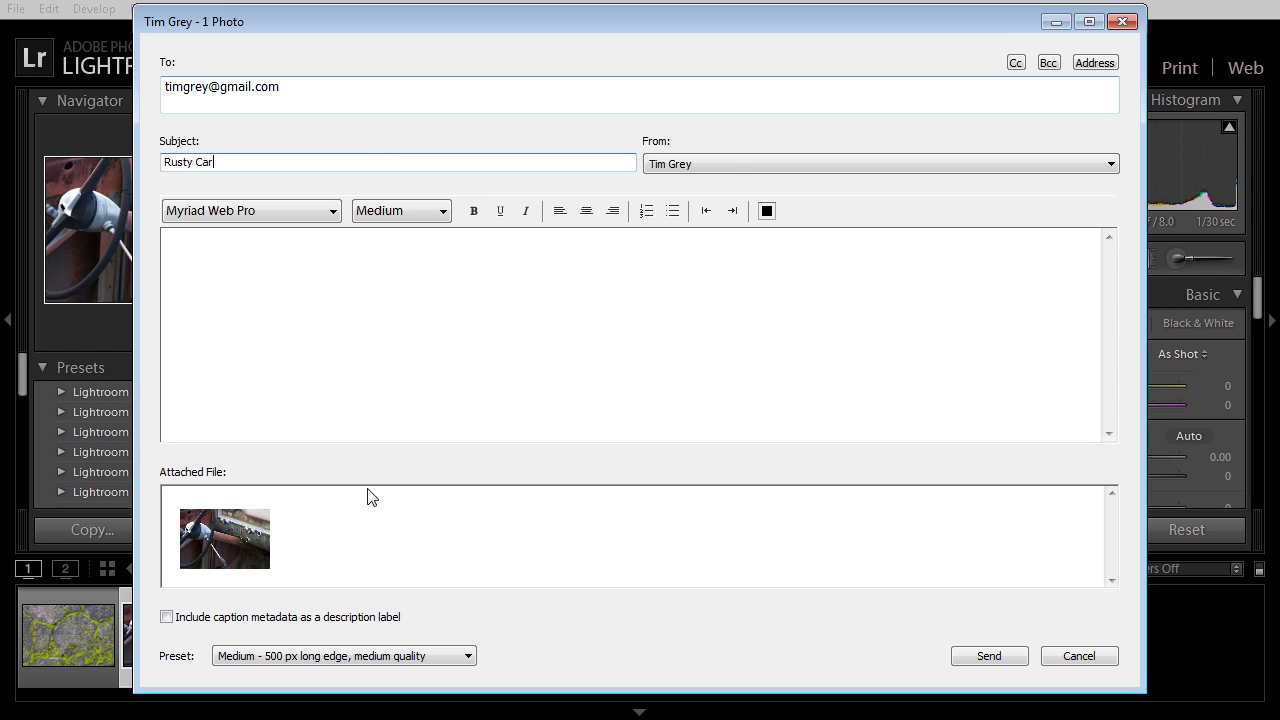
pyautogui.click(702, 163)
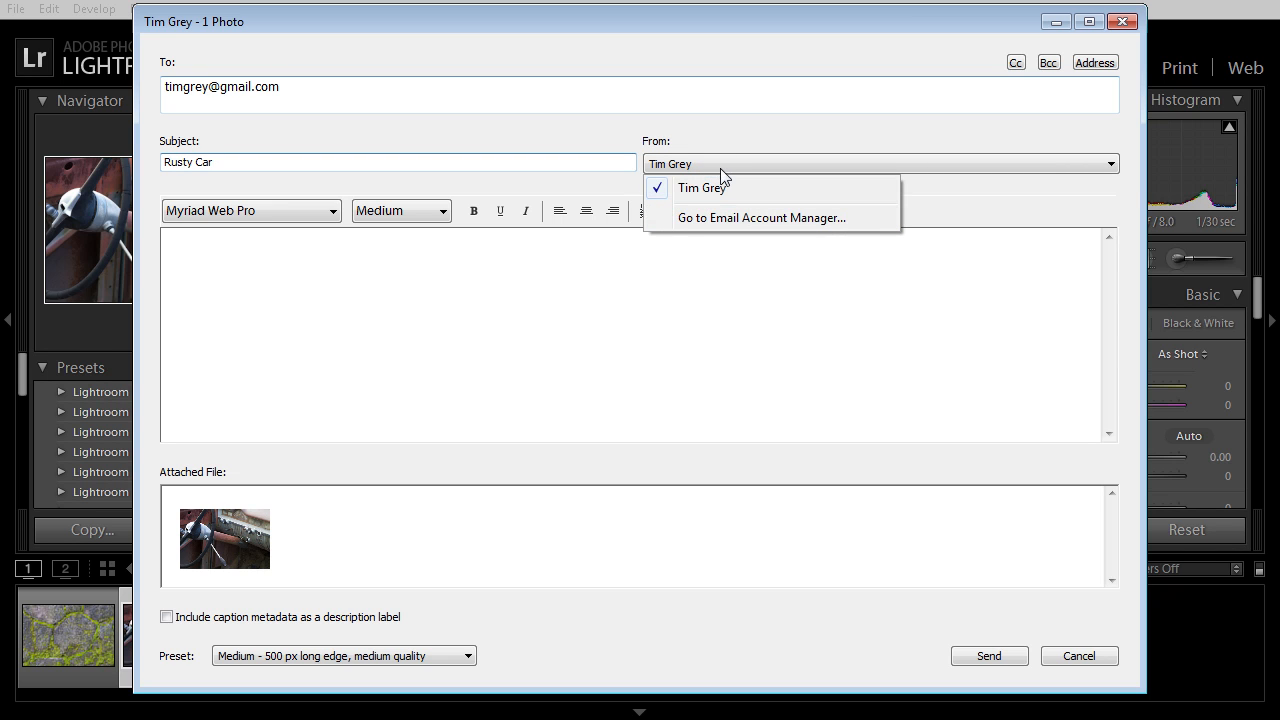
# Keeping the same sender, type the body 'Here's a photo of a rusty car...' in Medium size
pyautogui.click(718, 163)
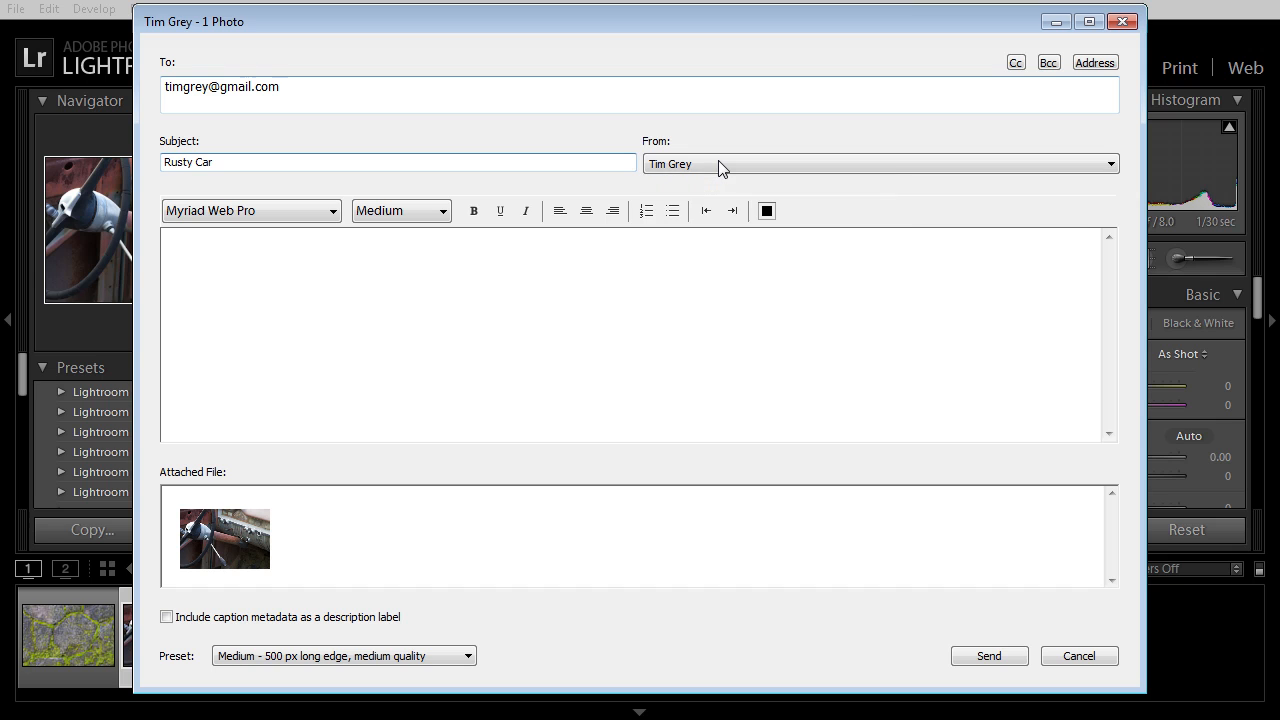
pyautogui.click(481, 246)
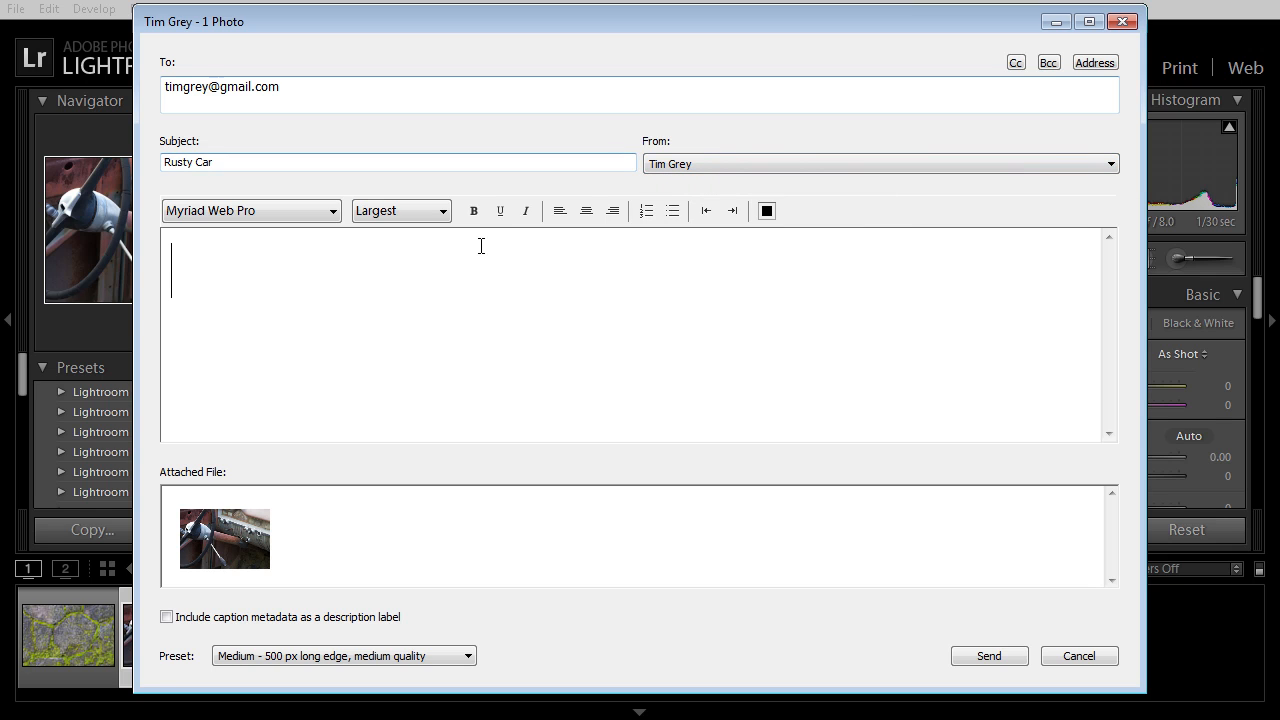
pyautogui.click(380, 218)
pyautogui.click(431, 277)
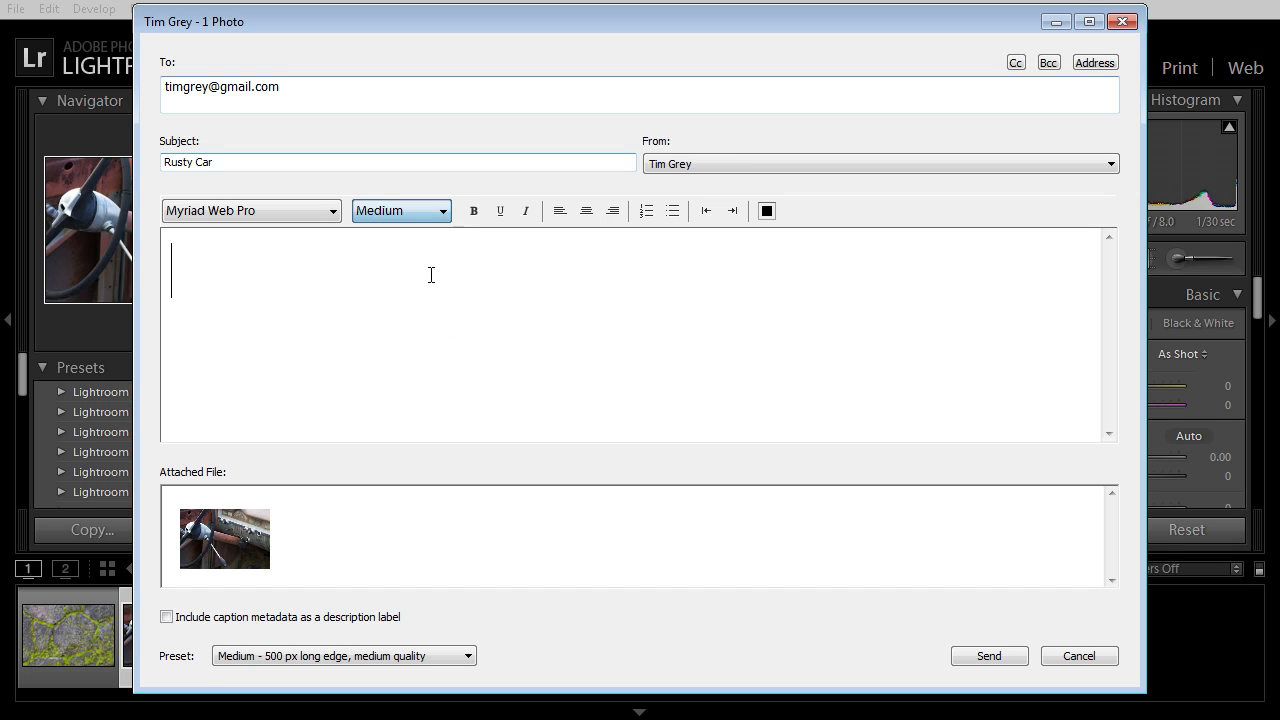
pyautogui.write("Here's ")
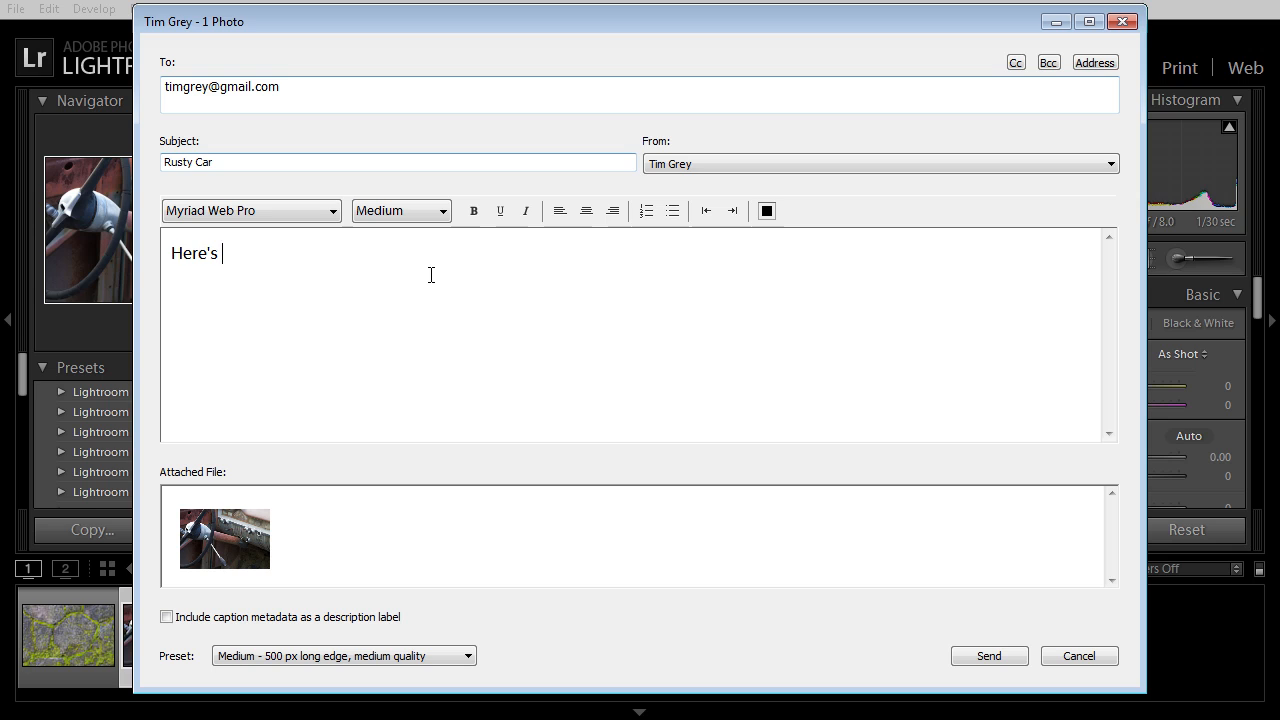
pyautogui.write('a photo')
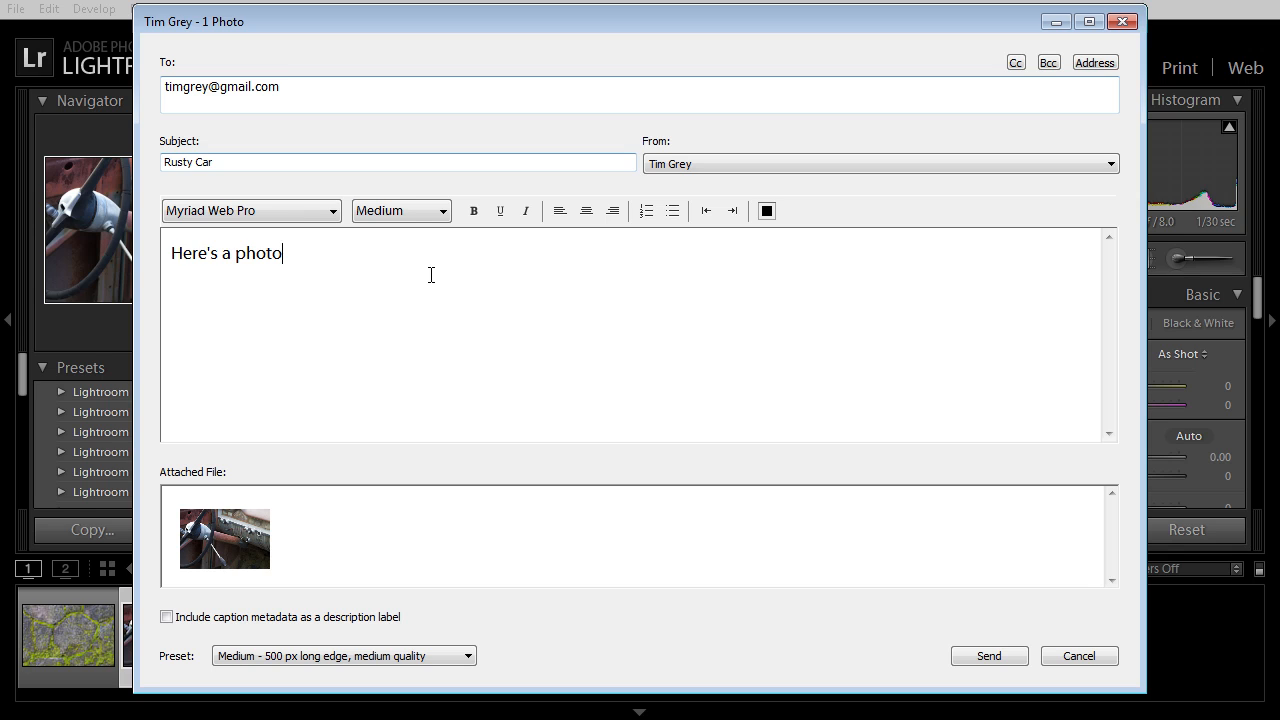
pyautogui.write(' of a rusty car...')
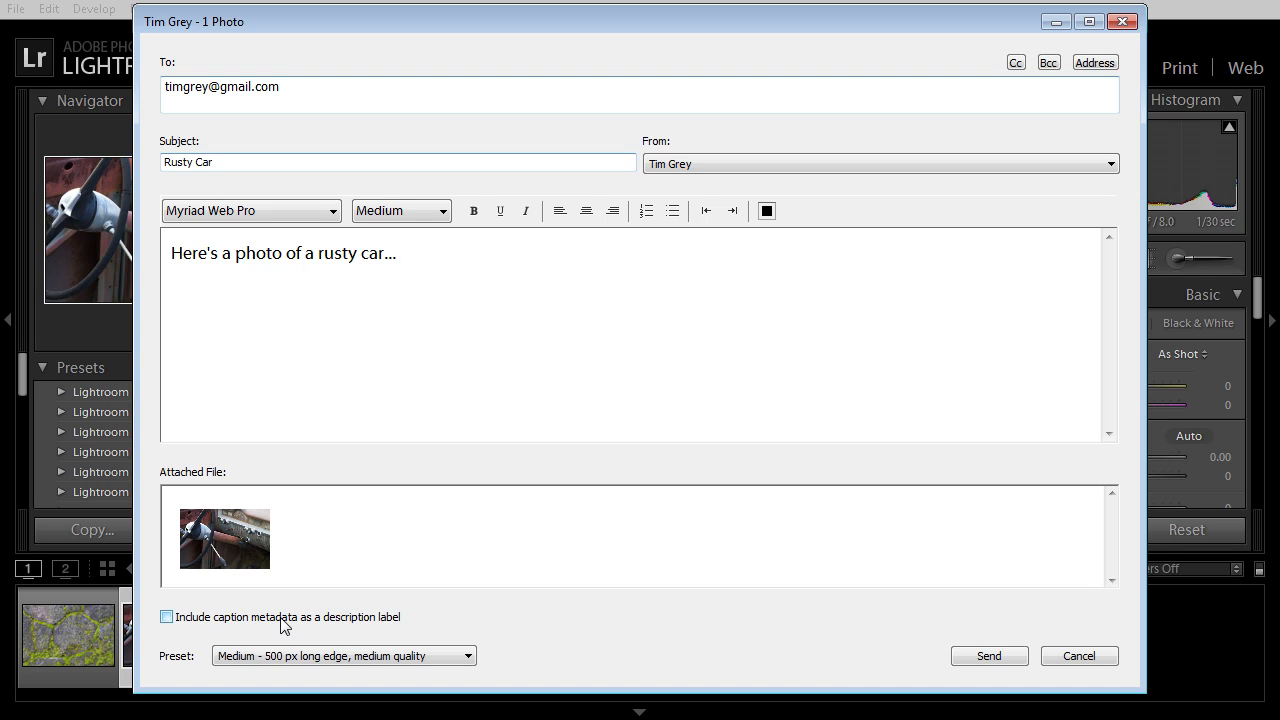
# Attach the photo at Large - 800 px long edge without a caption label and send the email
pyautogui.click(356, 624)
pyautogui.click(340, 624)
pyautogui.click(425, 655)
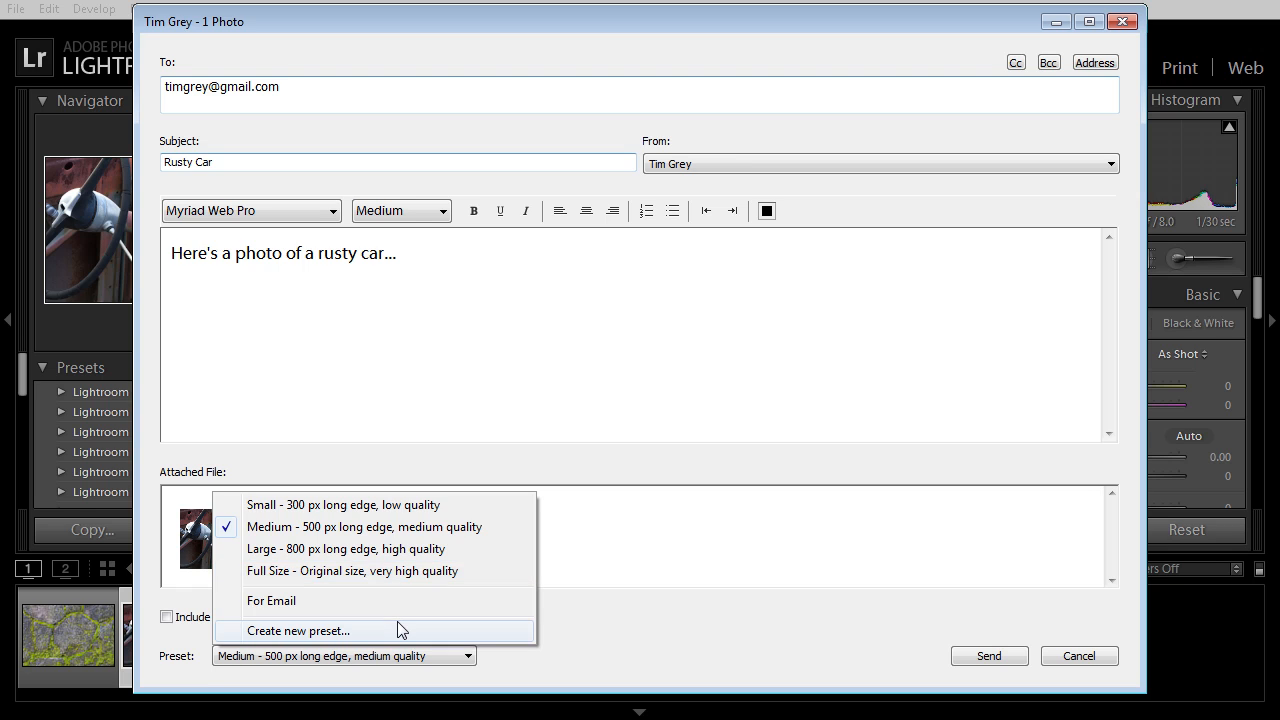
pyautogui.click(399, 552)
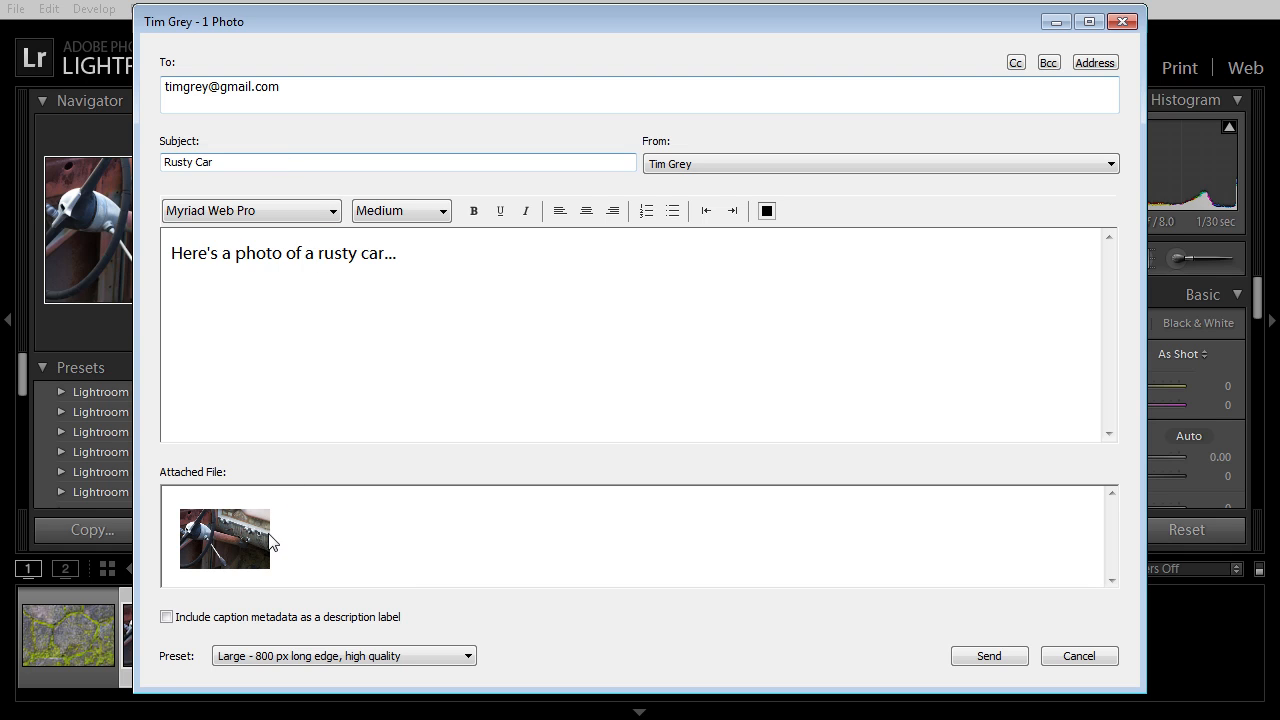
pyautogui.click(968, 651)
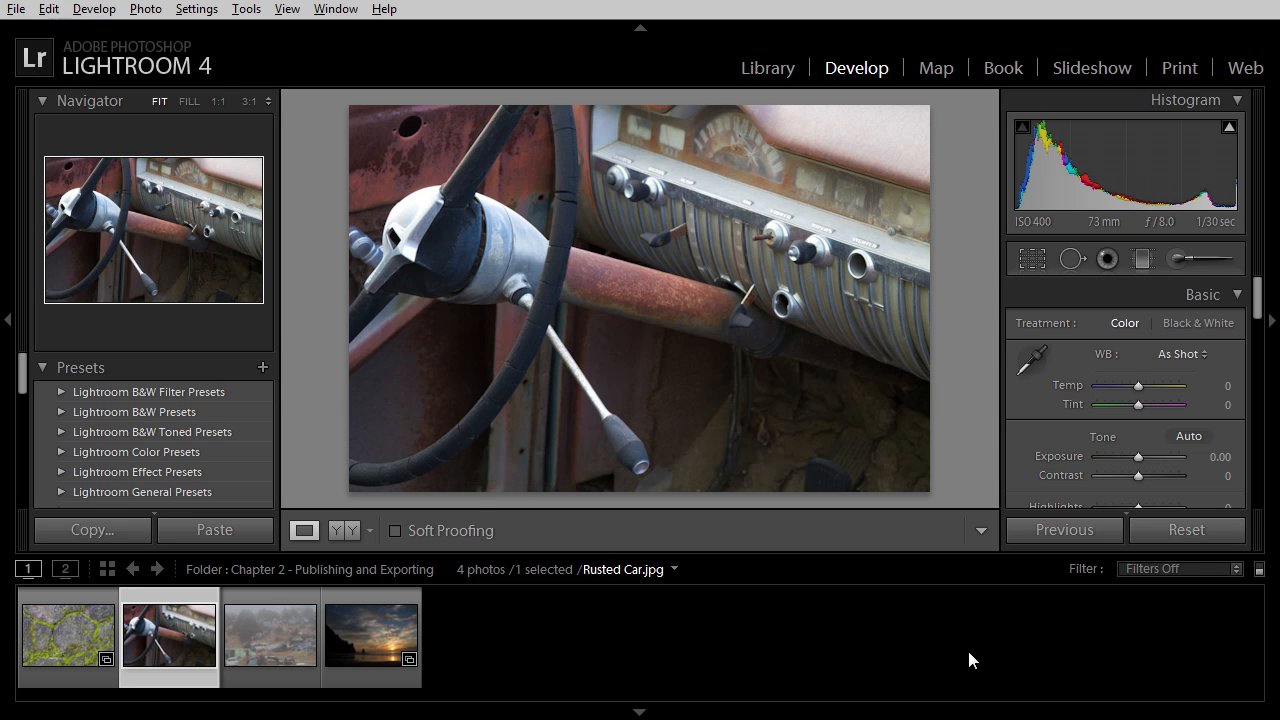
pyautogui.hotkey('alt', 'Tab')
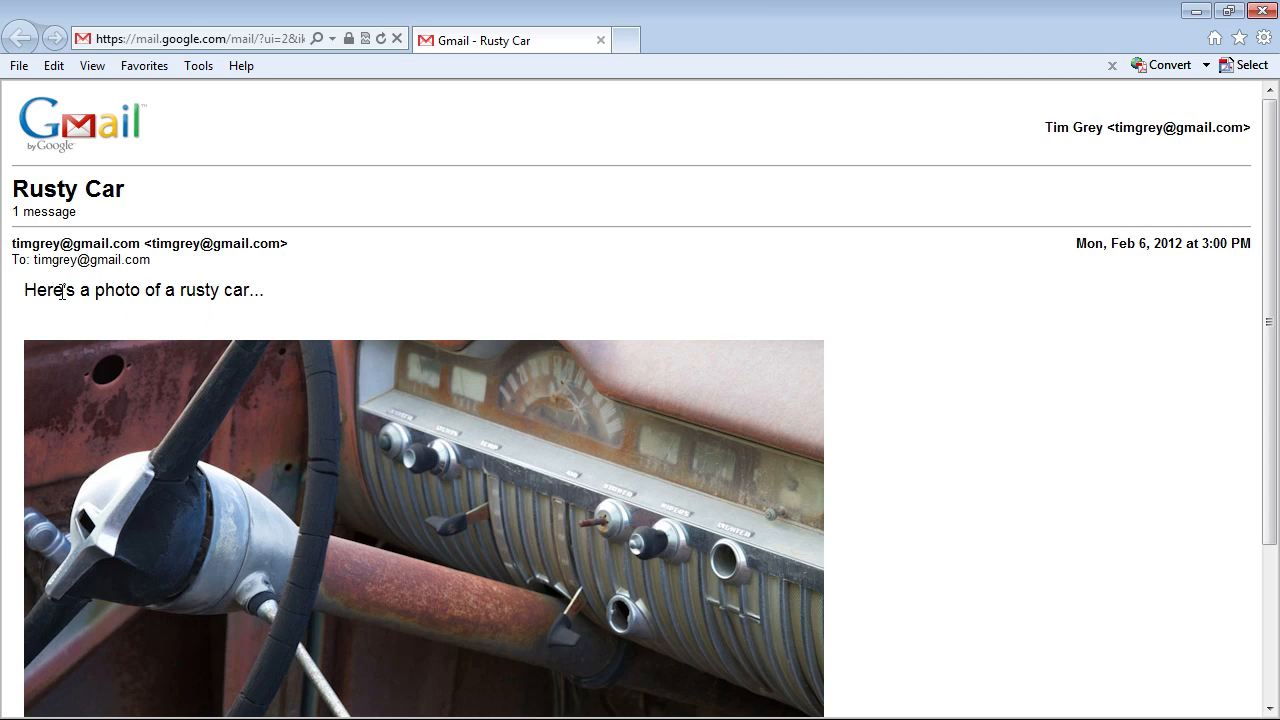
pyautogui.scroll(-2, 662, 463)
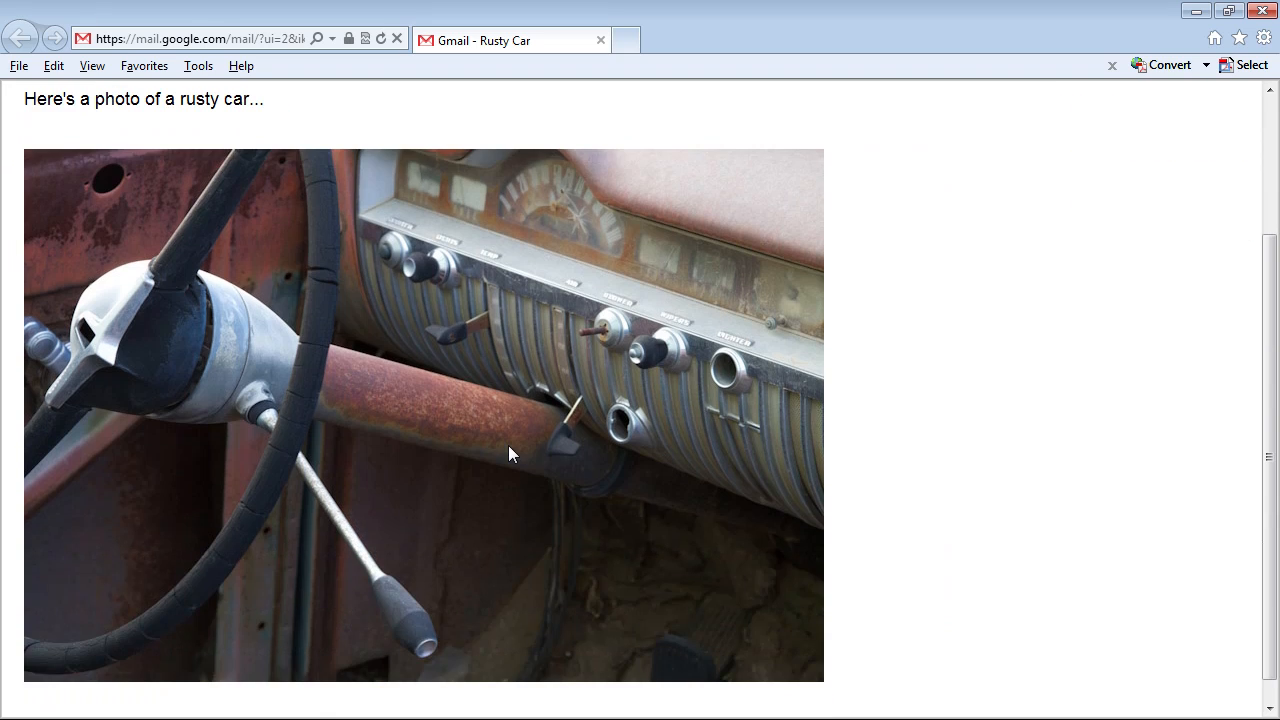
pyautogui.hotkey('alt', 'Tab')
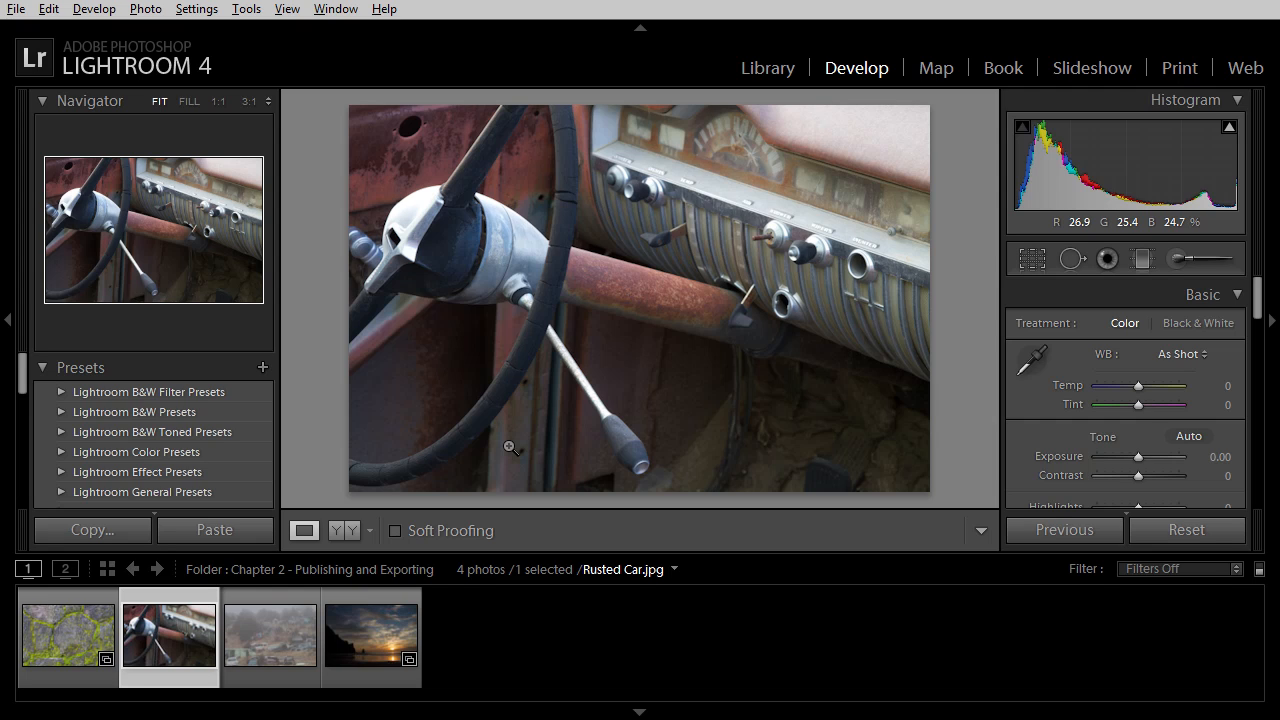